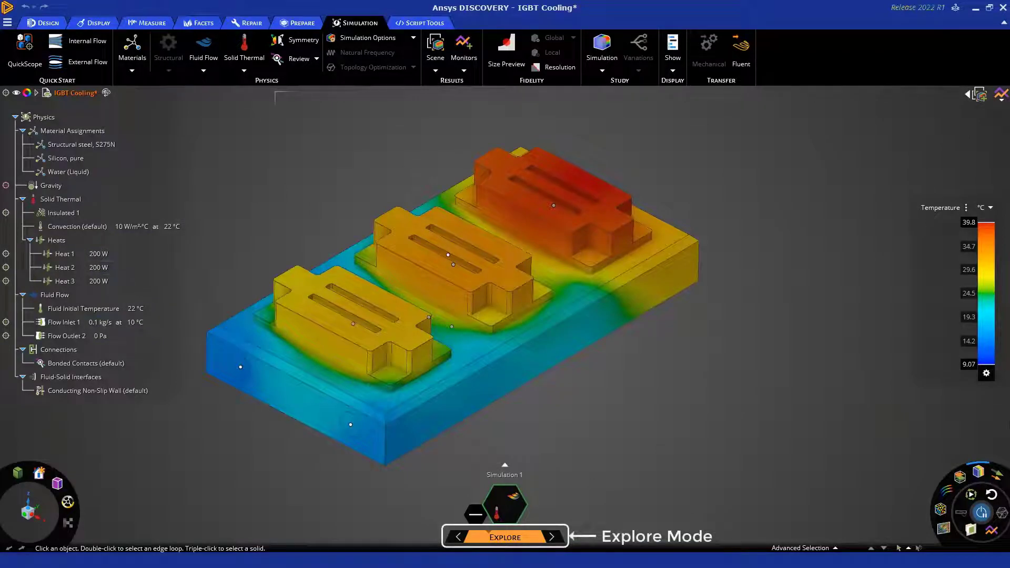
Step: Switch the simulation from Explore to Refine mode
drag(614, 451, 409, 547)
click(660, 503)
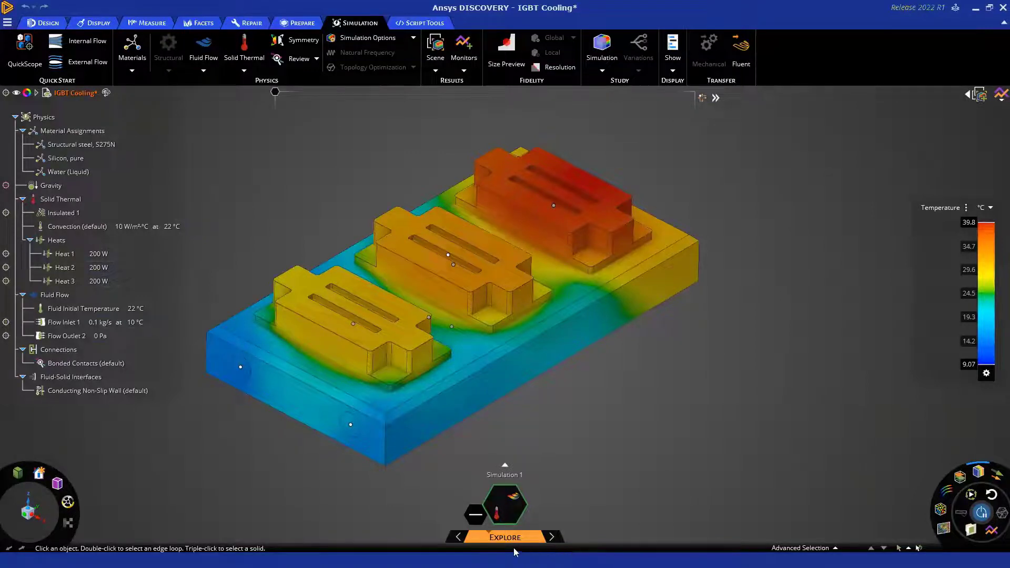
click(553, 540)
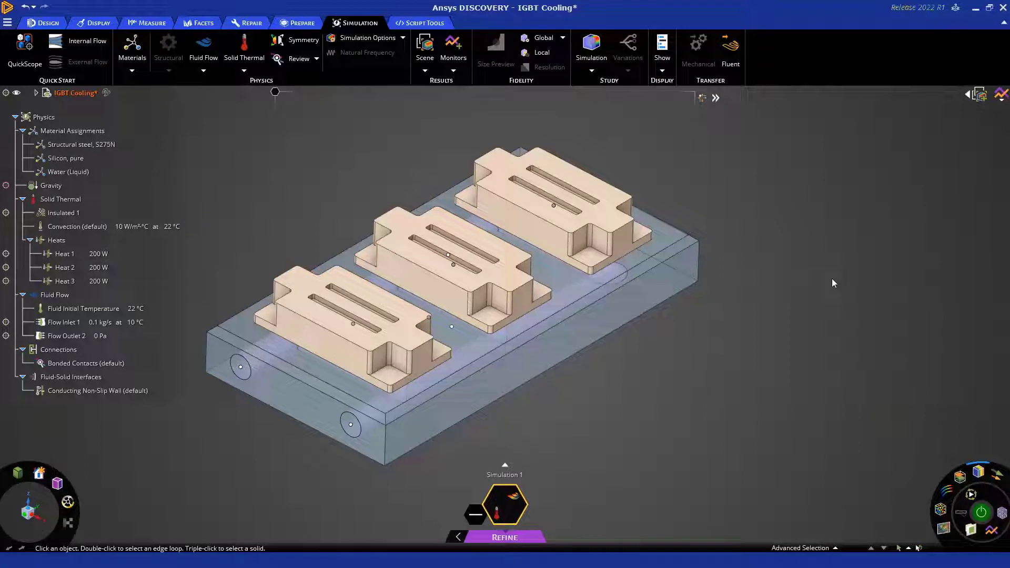
Step: Imprint the detected coincident faces and edges between the three IGBT modules and the cooling plate
click(582, 292)
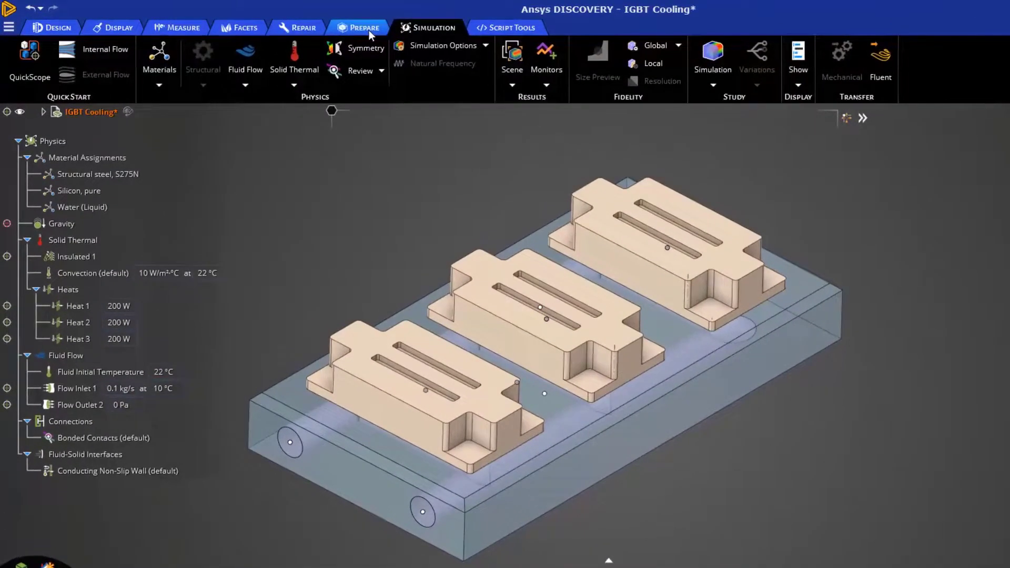
click(368, 30)
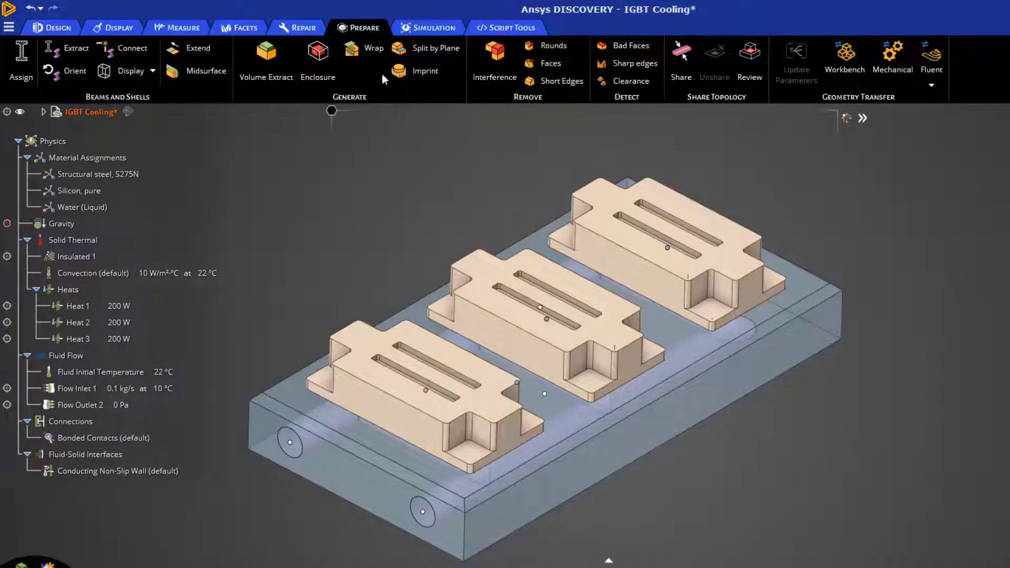
click(412, 78)
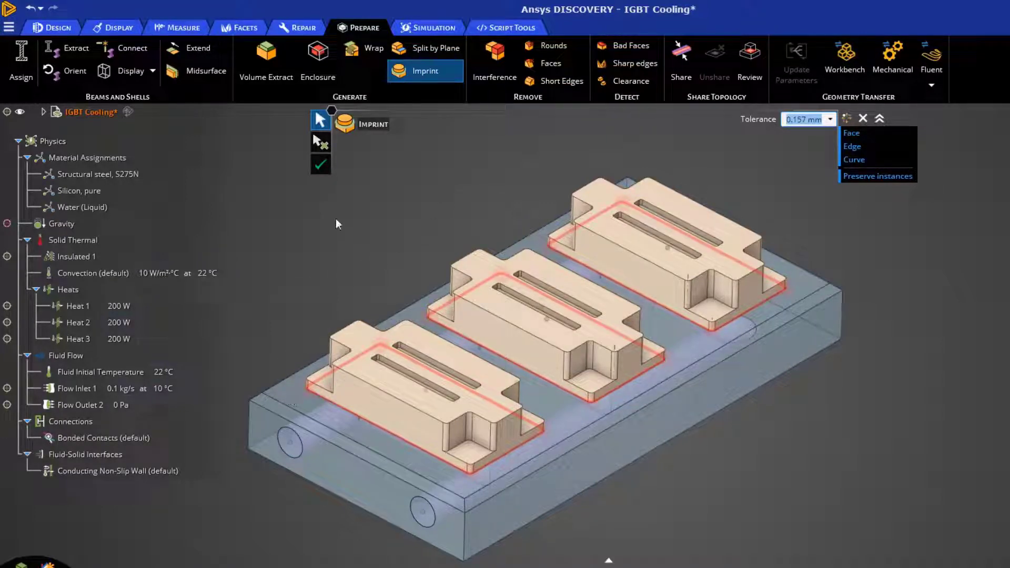
click(319, 166)
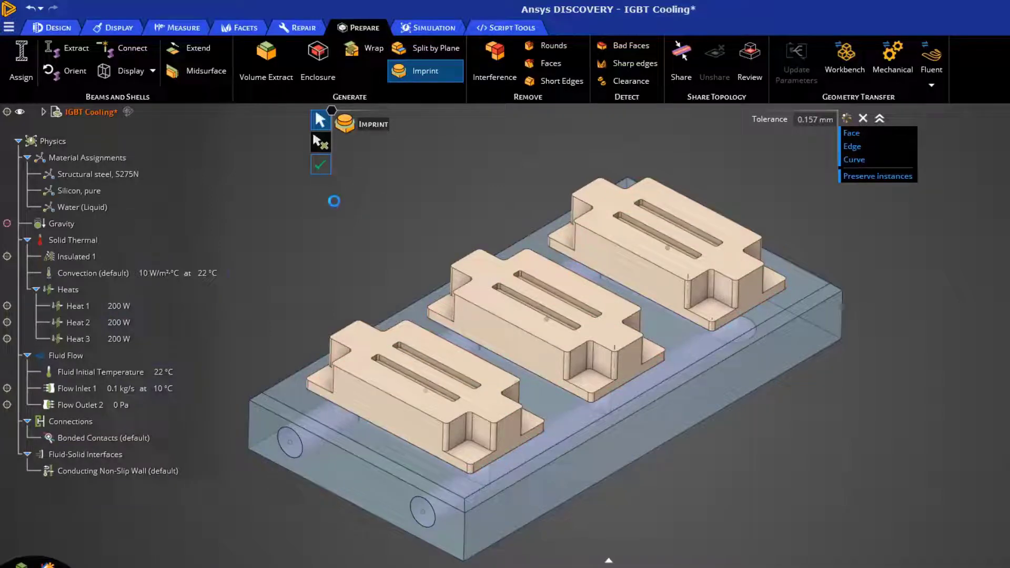
key(Escape)
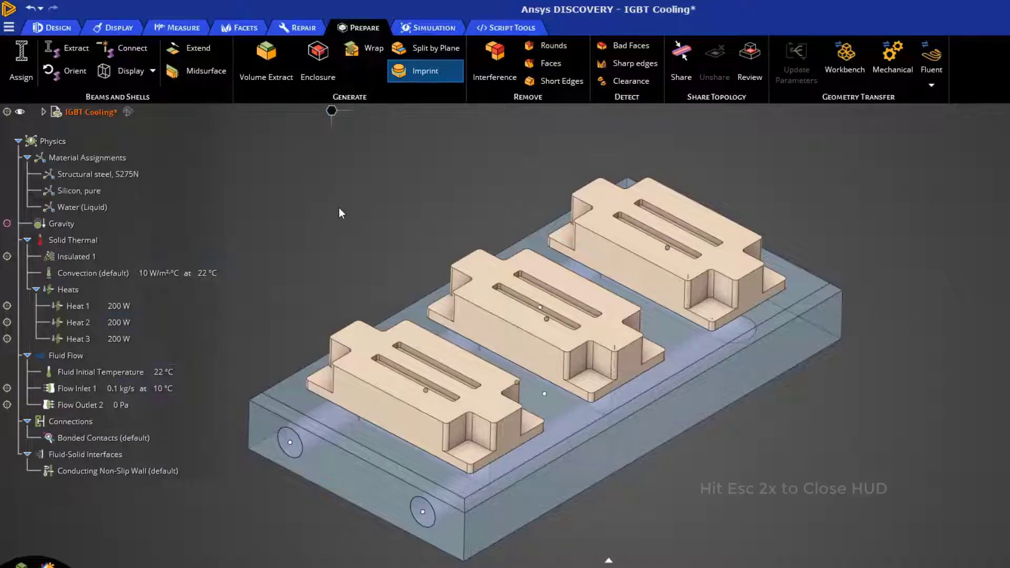
Step: Hide the front IGBT module to inspect its imprint on the cooling plate, and show all bodies again
right_click(368, 343)
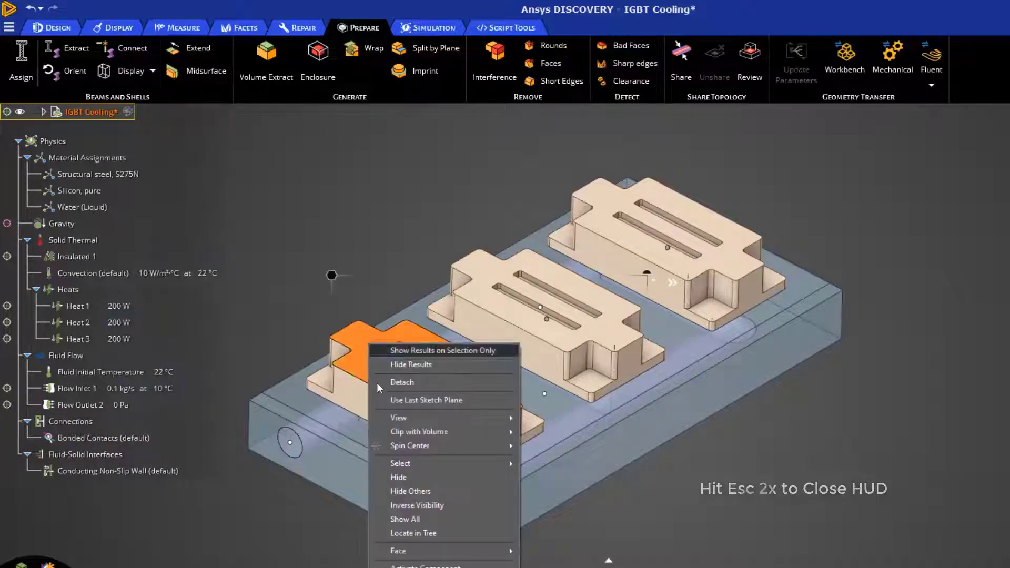
click(431, 478)
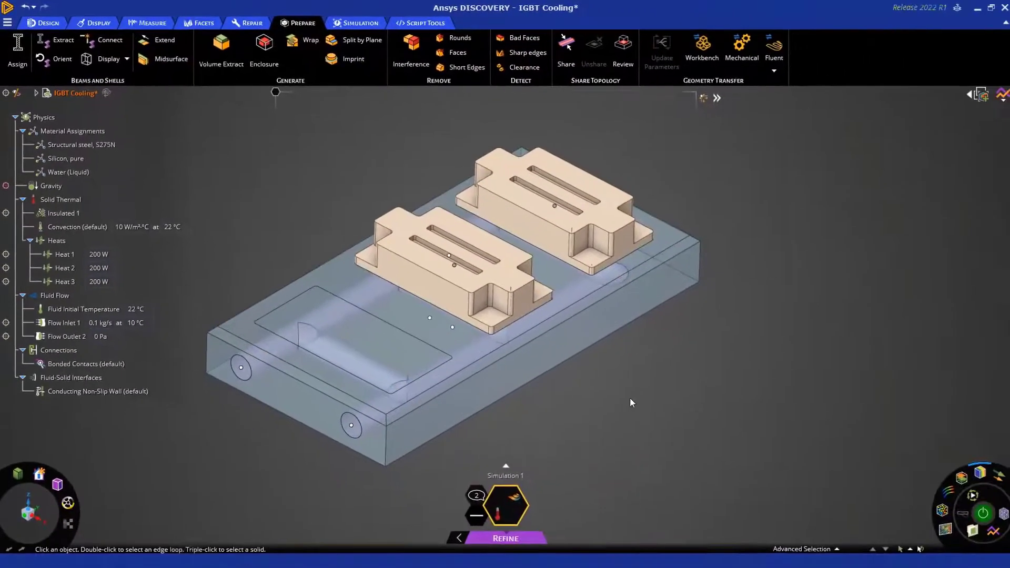
right_click(710, 449)
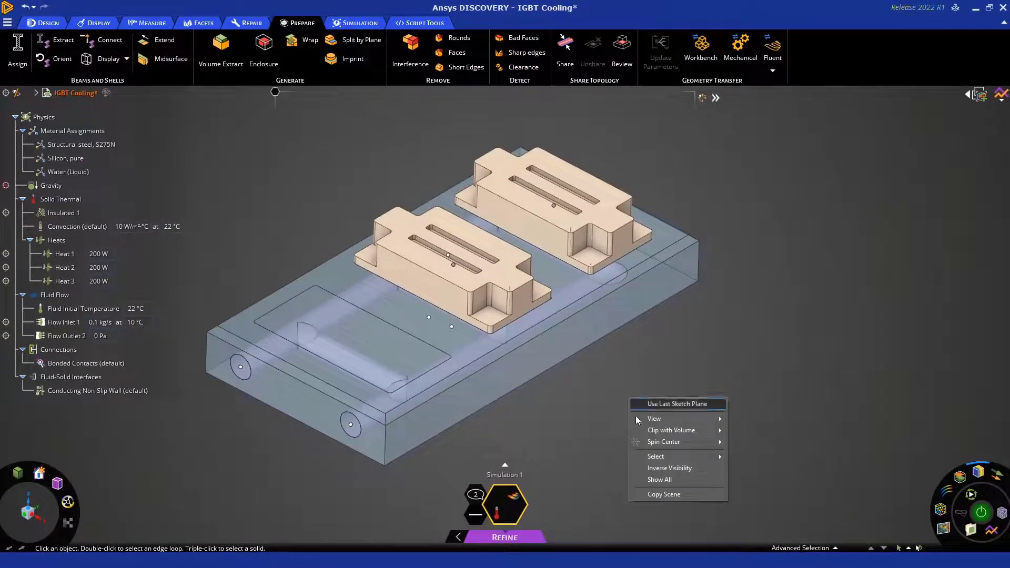
click(666, 482)
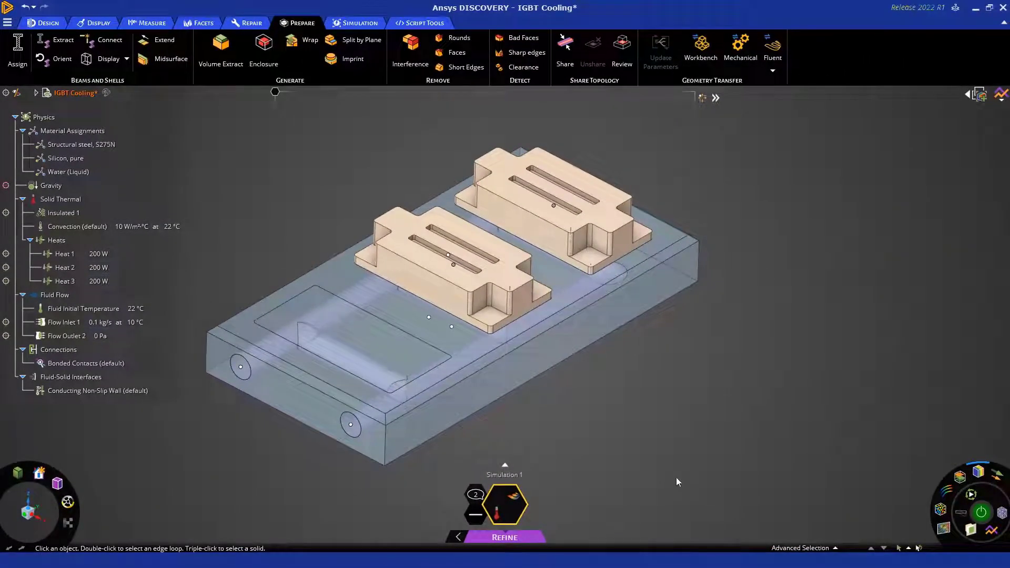
Step: Check the global fidelity sizing option for the Refine mesh
click(347, 22)
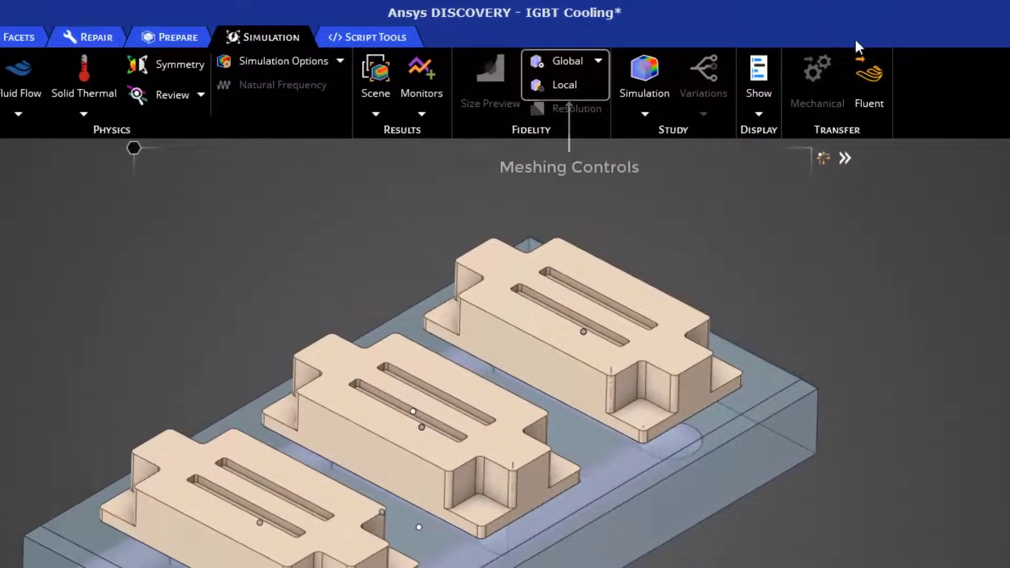
click(598, 61)
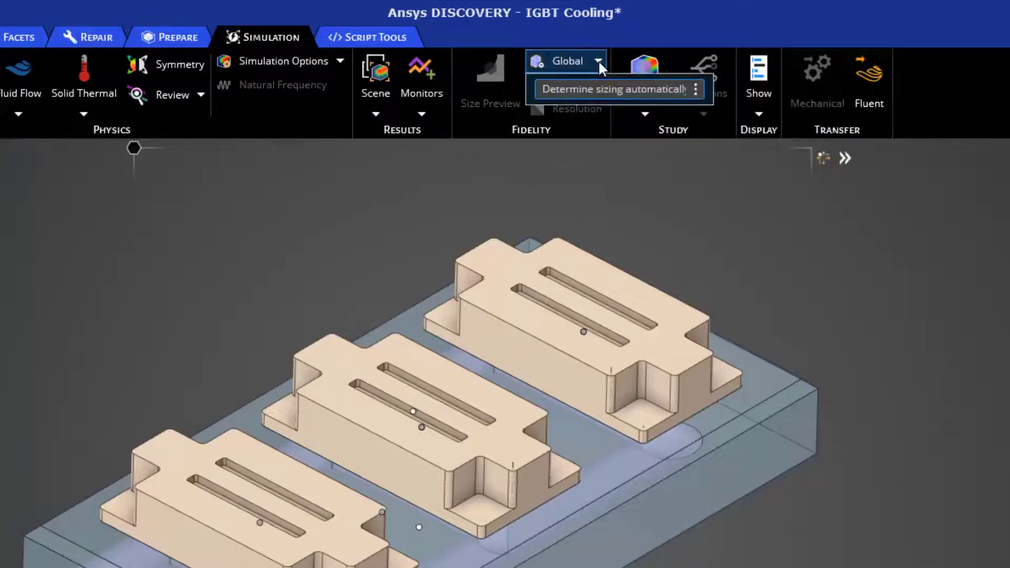
click(597, 61)
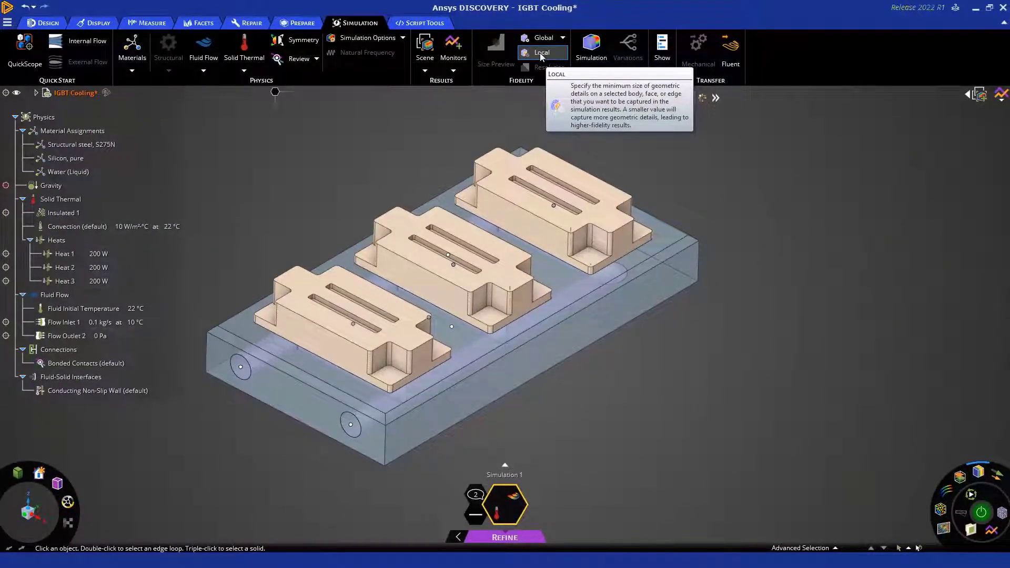
Step: Apply a local fidelity of 3 mm to the cooling plate body
click(540, 53)
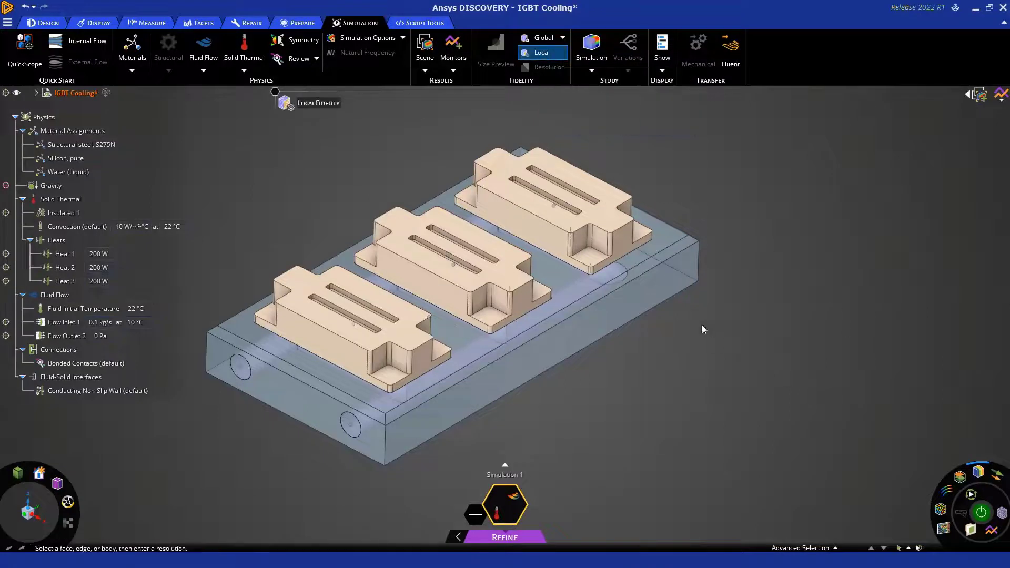
triple_click(646, 302)
click(673, 125)
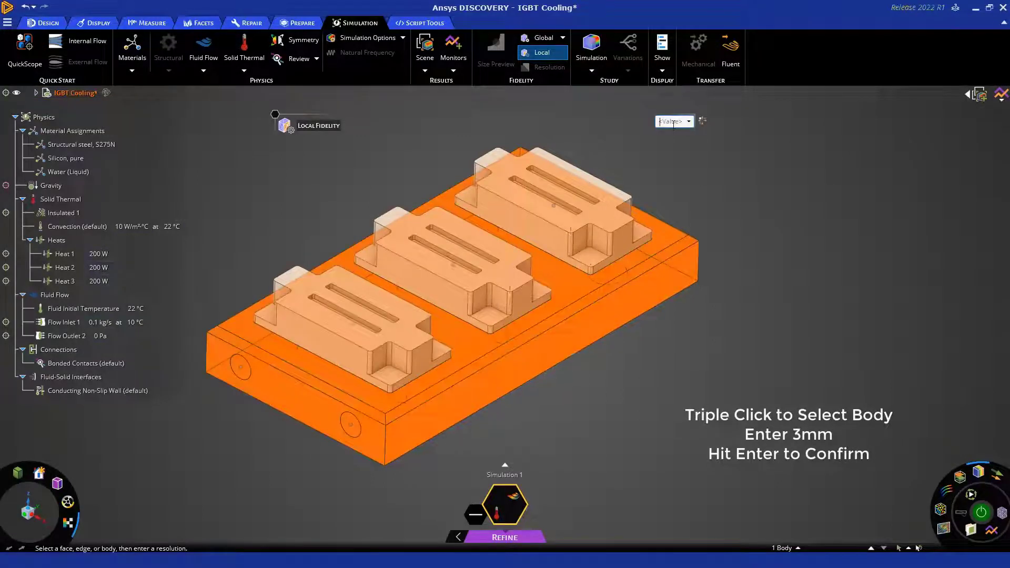
text(3 mm)
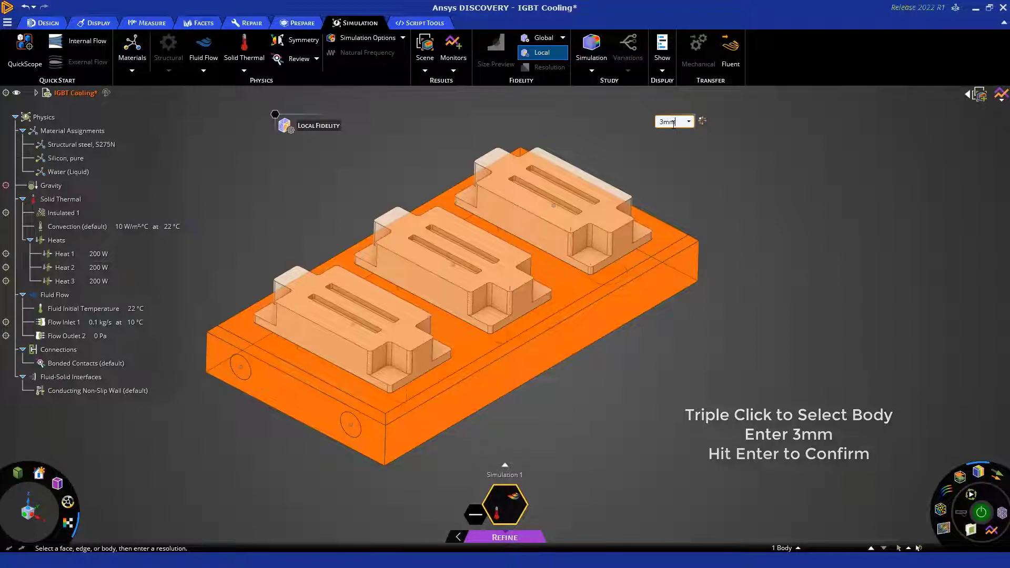
key(Return)
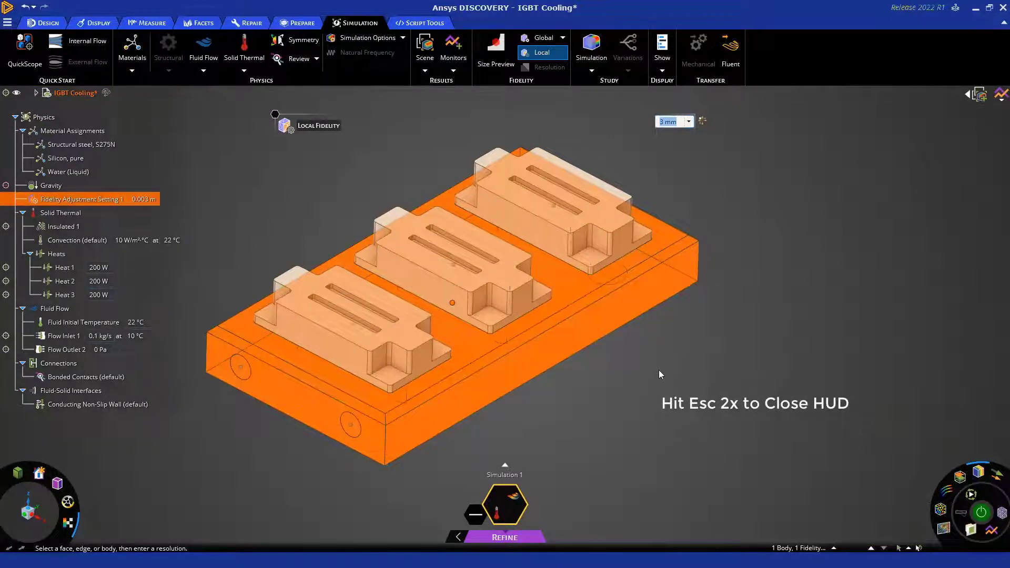
key(Escape)
key(Escape)
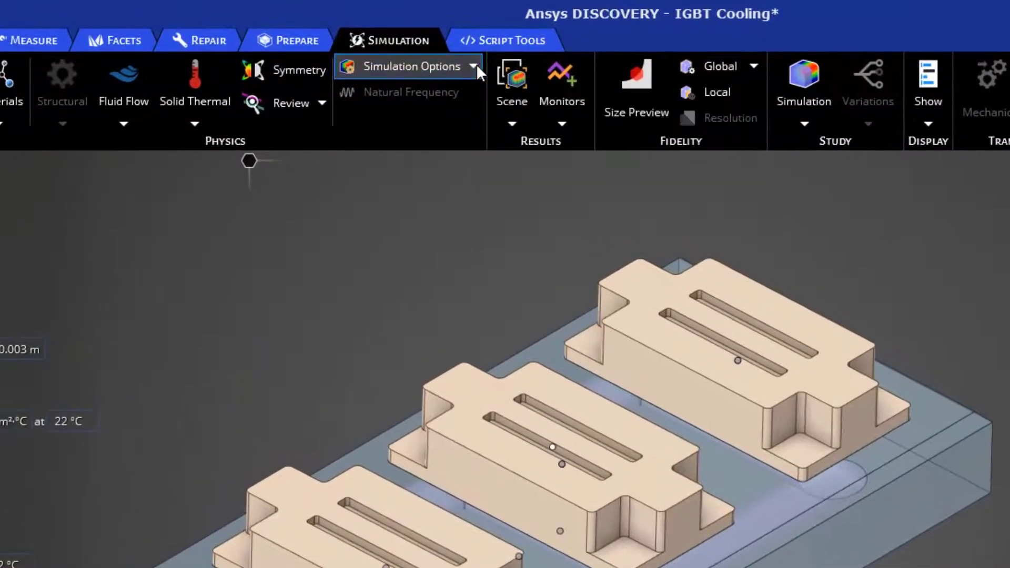
Step: Review the simulation options, including the additional fluid flow options for Refine
click(473, 66)
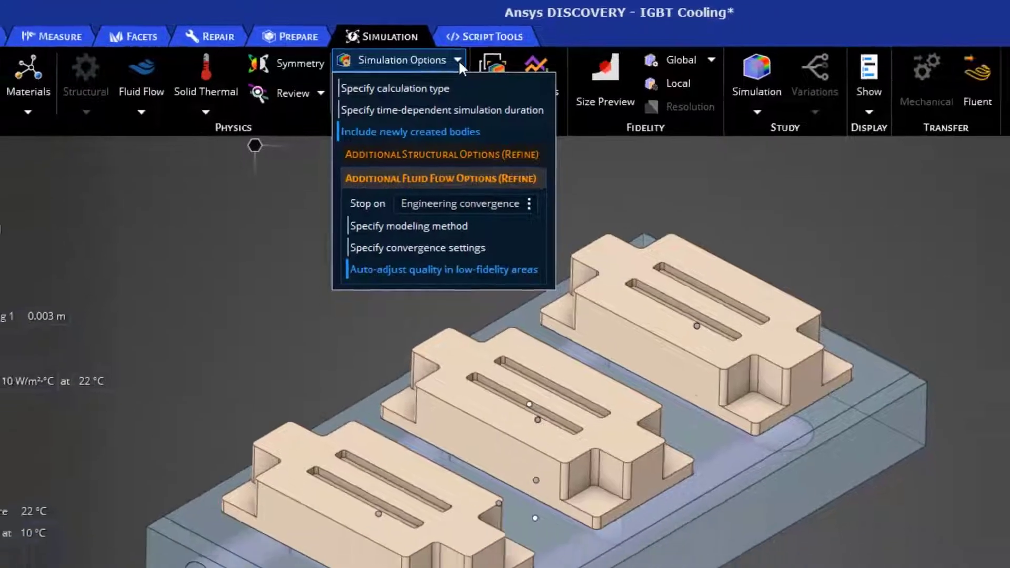
click(459, 62)
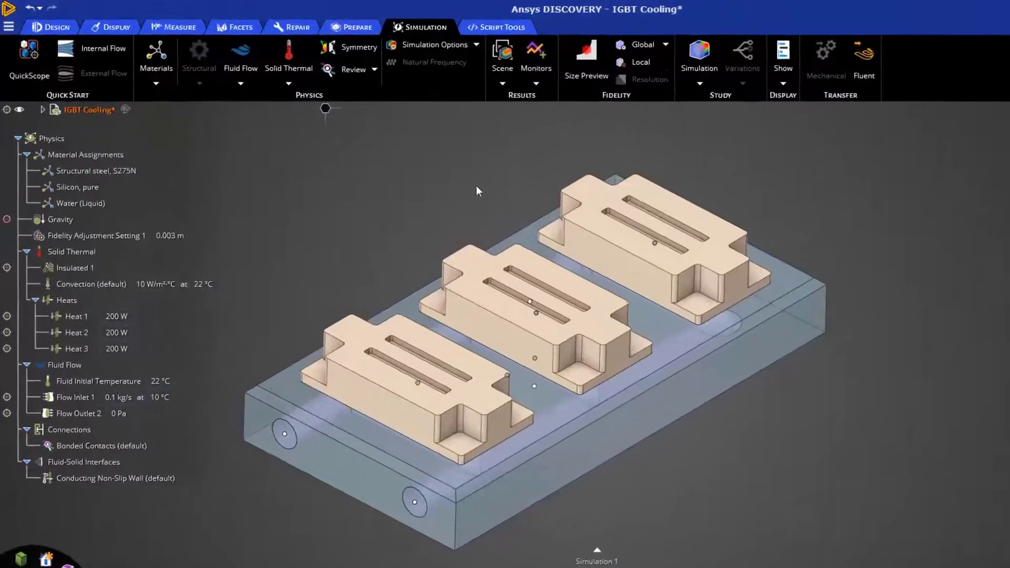
Step: Create a custom monitor for average static pressure on the flow inlet face
click(541, 85)
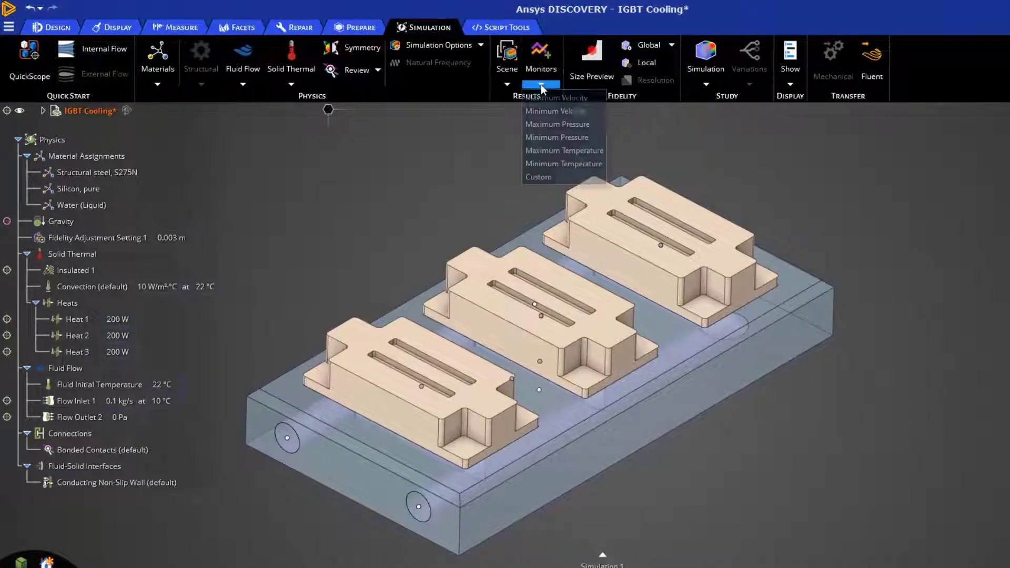
click(537, 177)
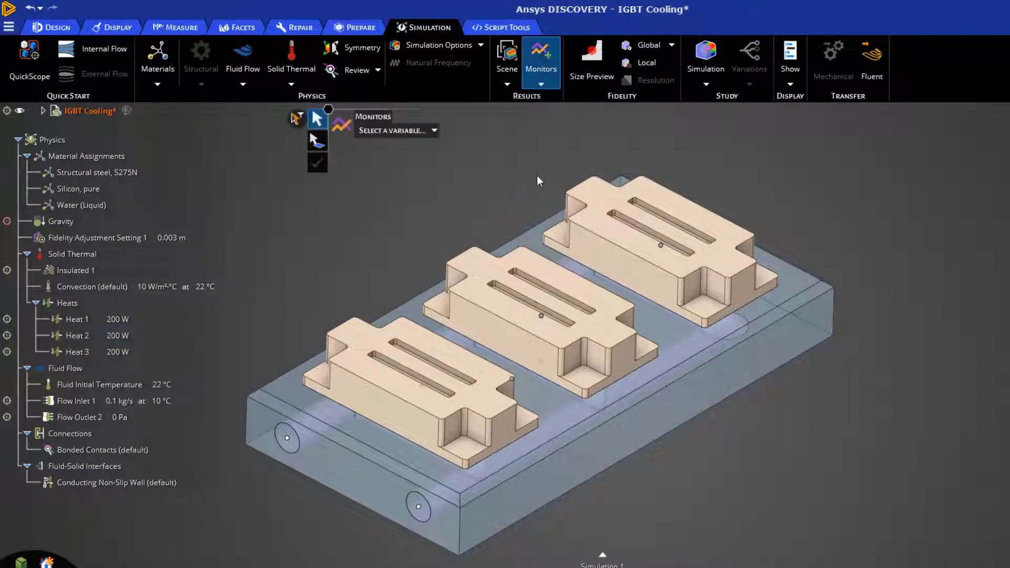
click(294, 443)
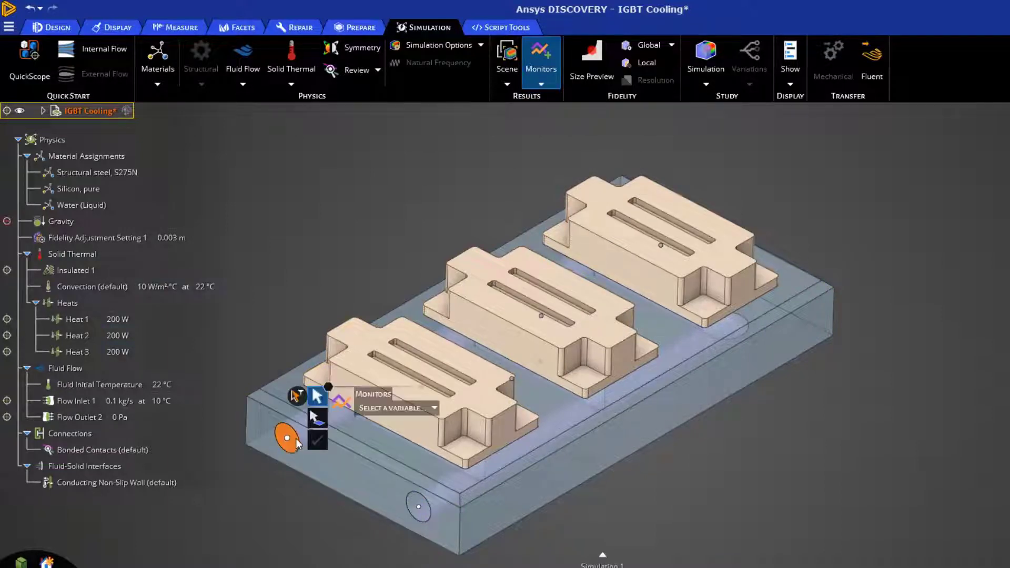
click(372, 410)
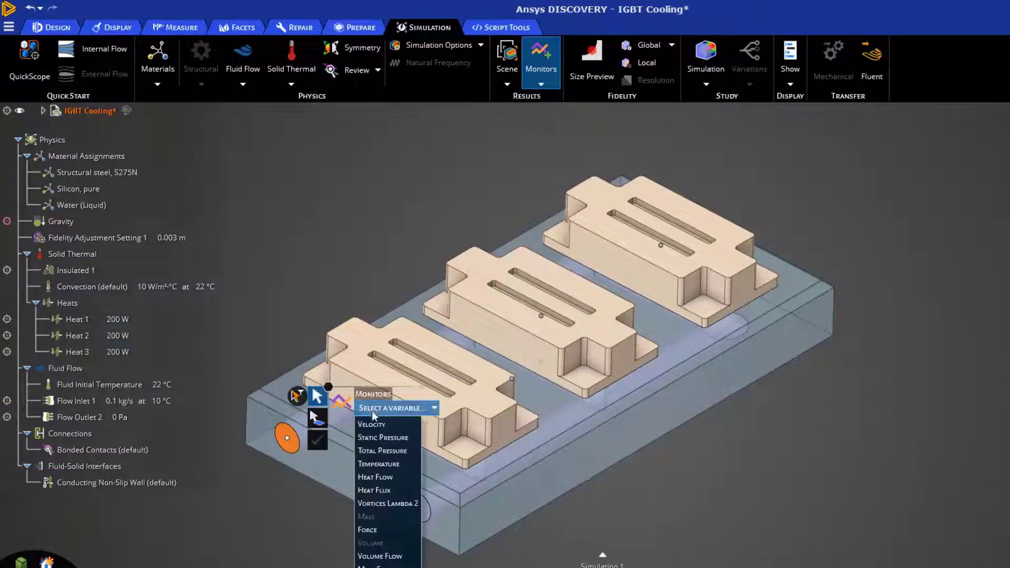
click(381, 438)
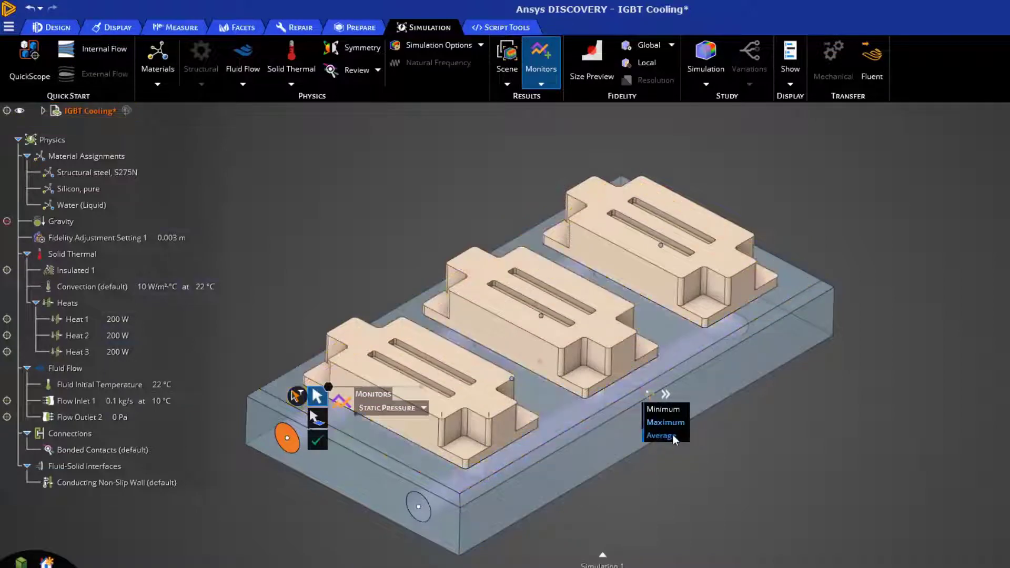
click(319, 441)
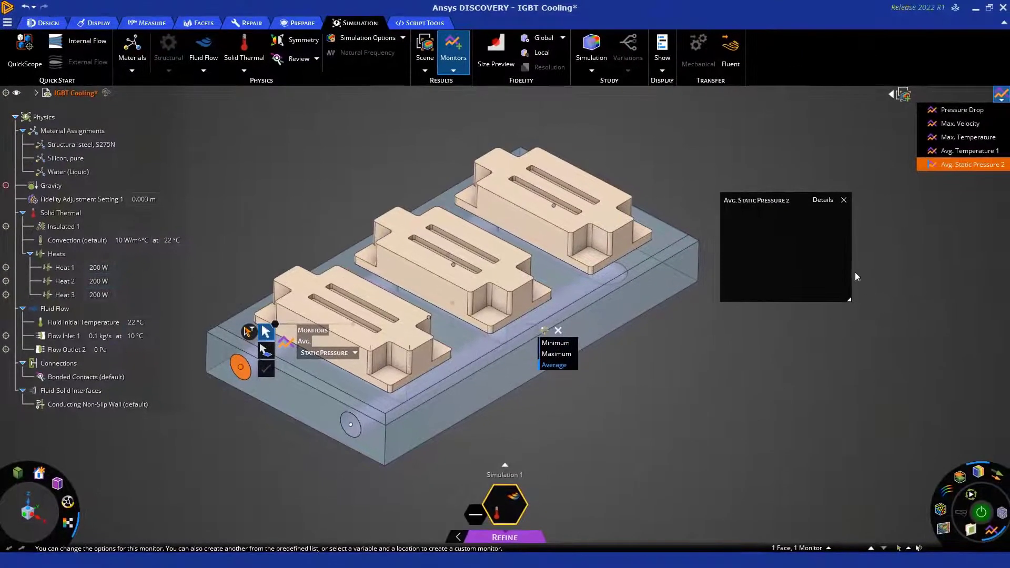
Step: View the details chart of the average static pressure monitor beneath its main chart, and close both charts
click(823, 200)
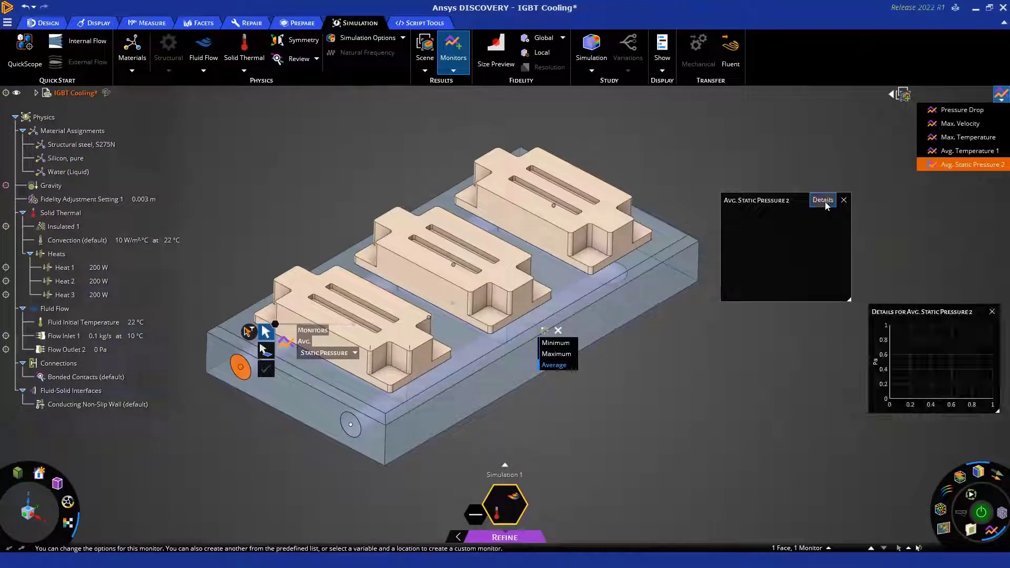
drag(904, 315, 754, 315)
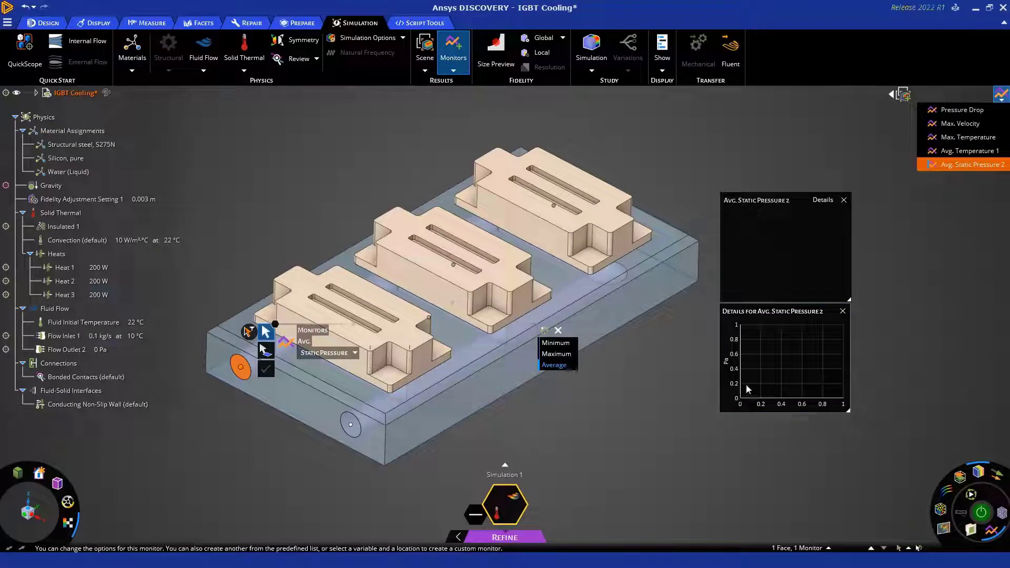
click(843, 200)
click(842, 311)
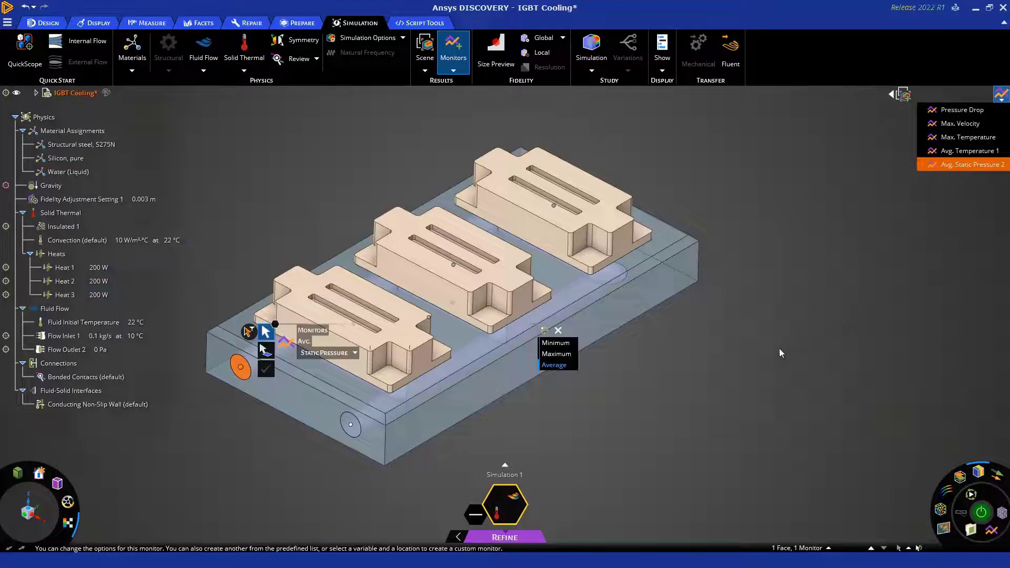
key(Escape)
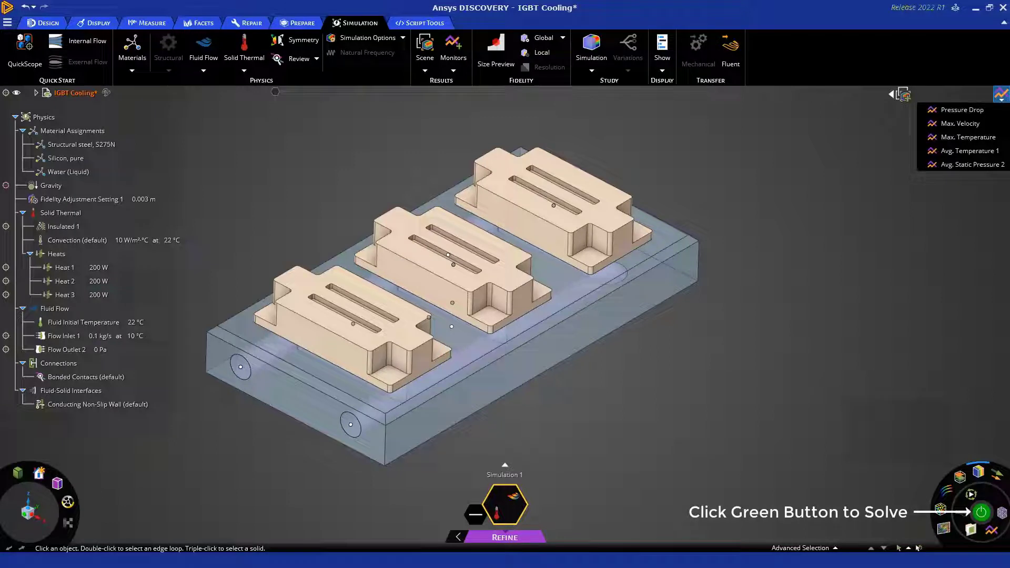
Step: Solve the Refine simulation and show the mesh on the model
click(981, 512)
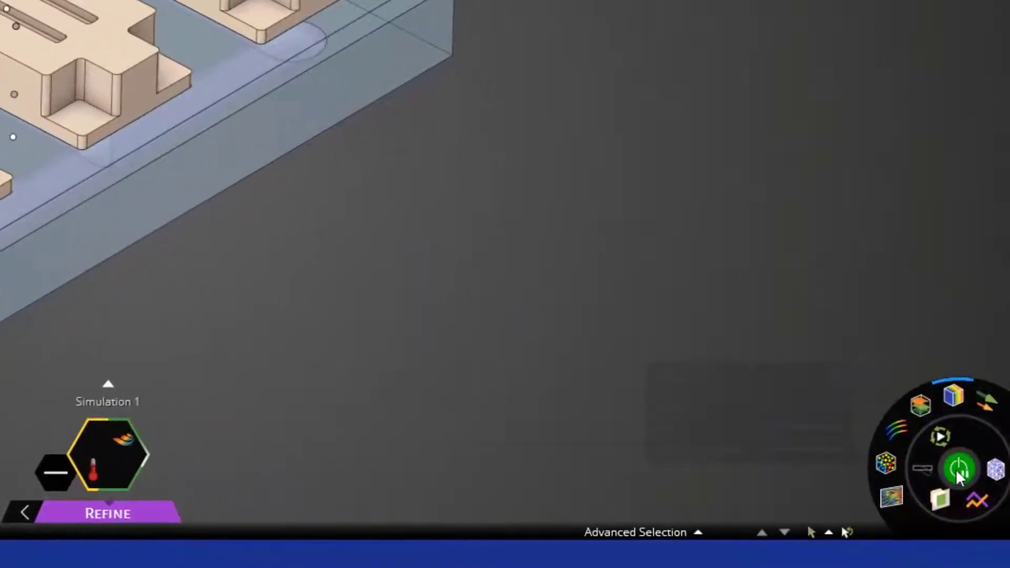
click(996, 470)
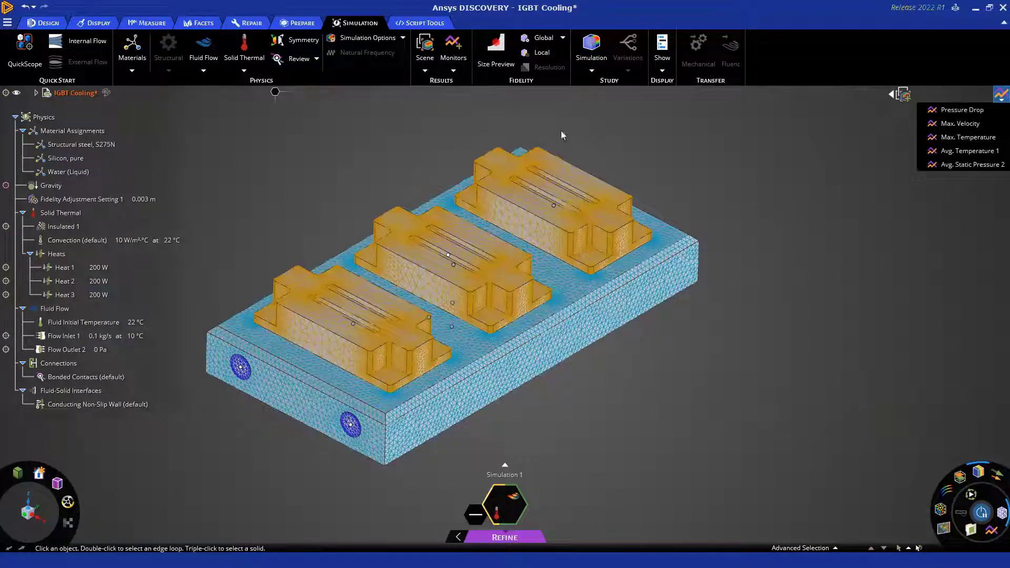
Step: Display the average static pressure monitor together with its details chart and rearrange the chart windows beside the model
click(83, 200)
click(954, 165)
click(822, 200)
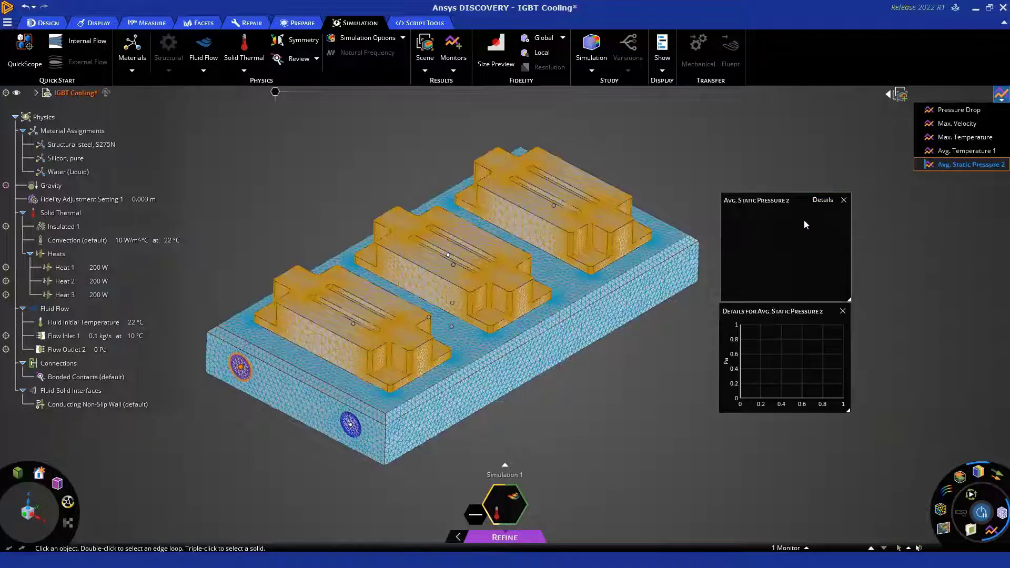
drag(804, 219, 812, 144)
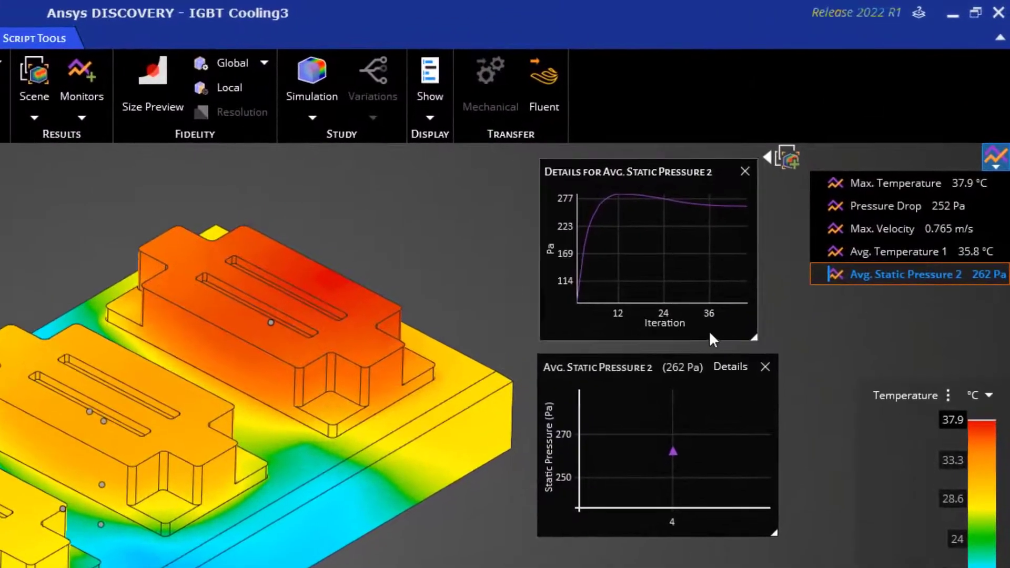
Step: Read values along the average static pressure curve in the details chart, and close both pressure charts
mouse_move(594, 217)
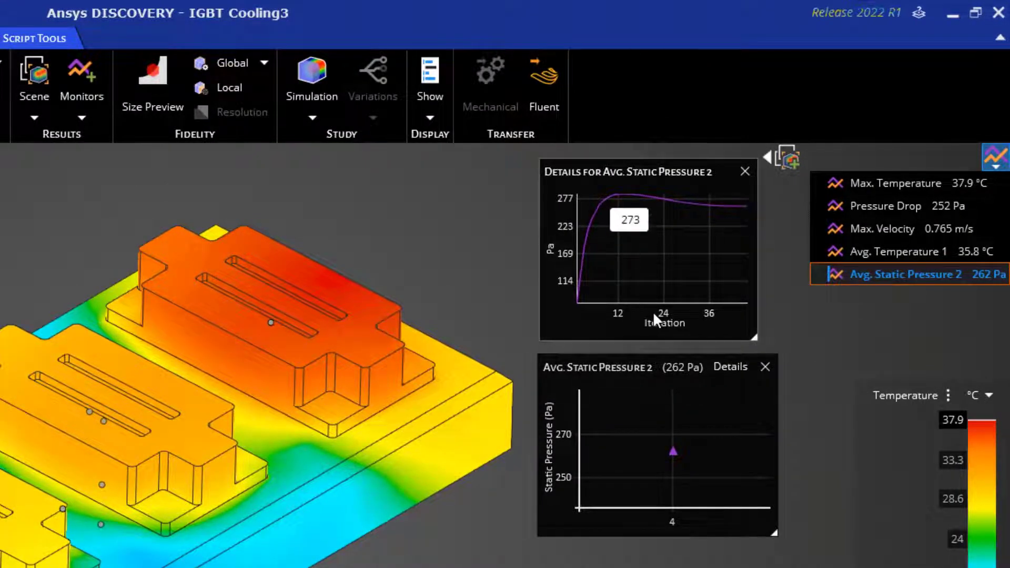
mouse_move(681, 203)
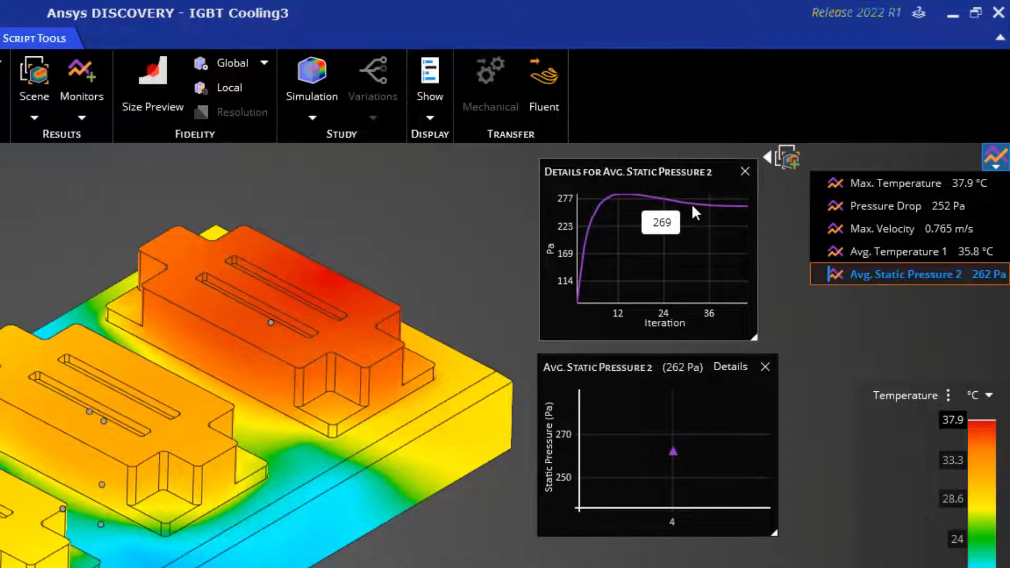
click(745, 171)
click(762, 367)
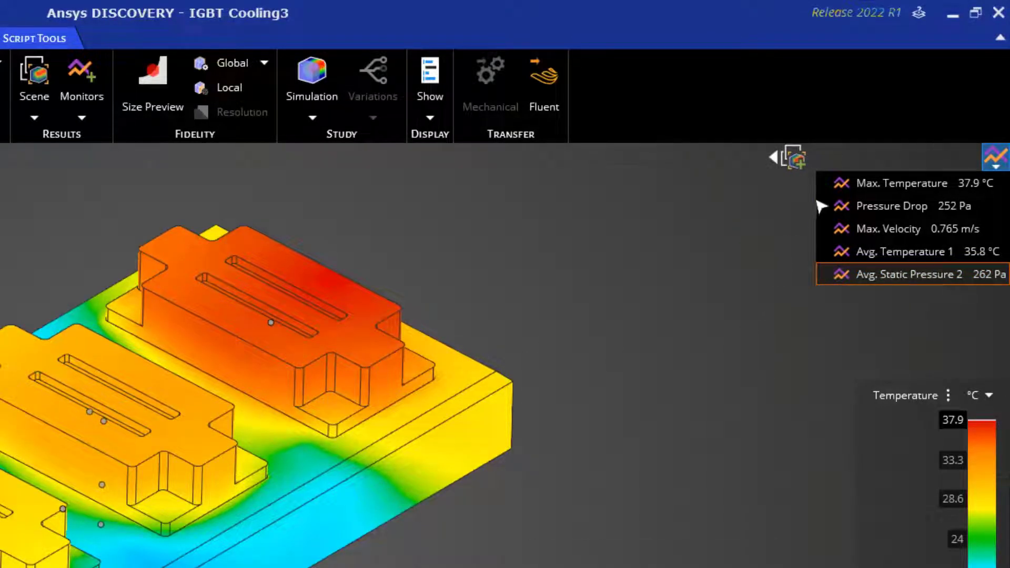
Step: View the maximum temperature monitor's chart to compare its values across the solver runs, and close the chart
click(874, 186)
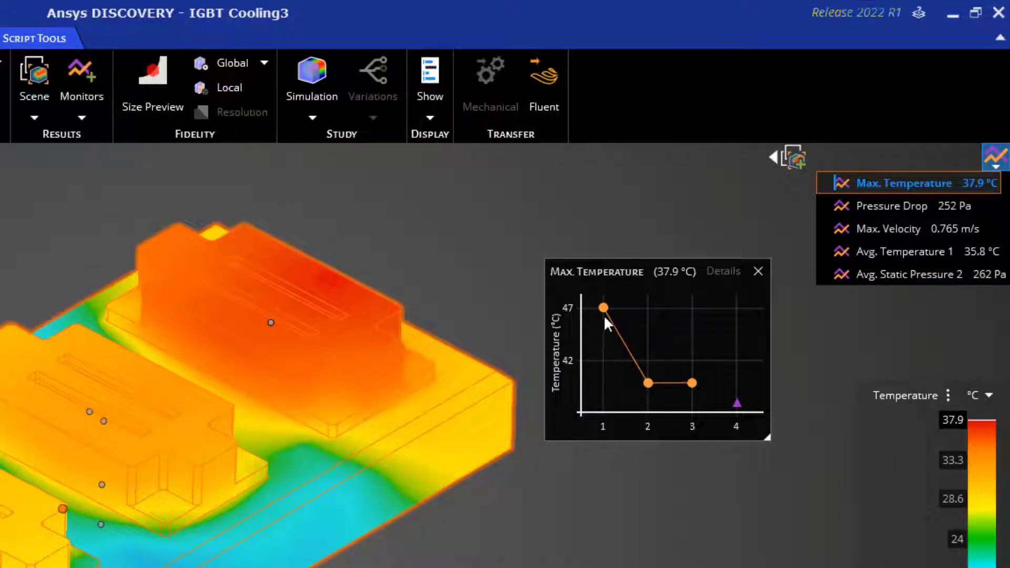
mouse_move(688, 388)
click(757, 271)
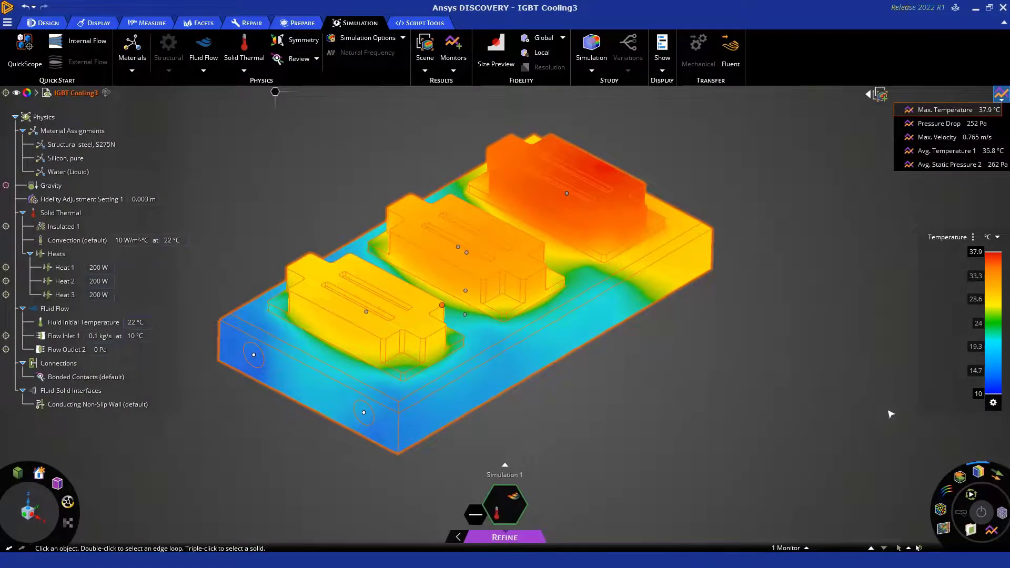
Step: Collapse the monitor list, expand the saved scenes and apply Scene 2 to the Refine results
mouse_move(978, 472)
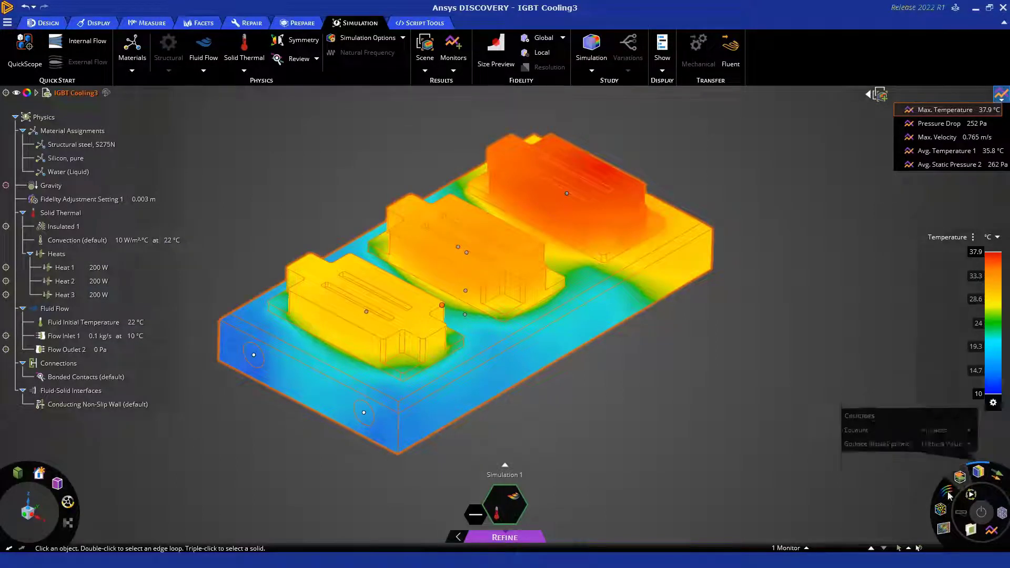
mouse_move(941, 510)
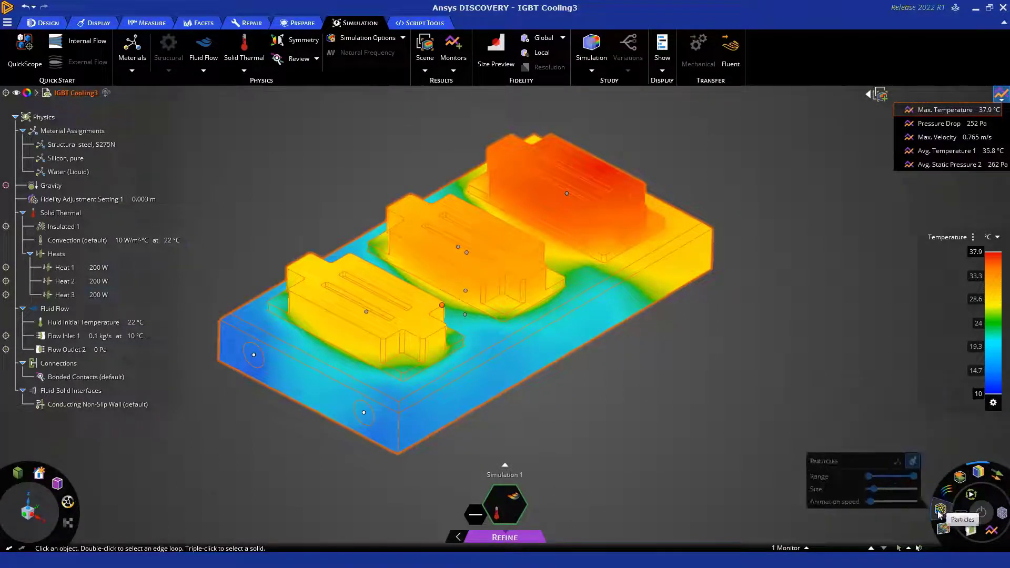
click(1000, 95)
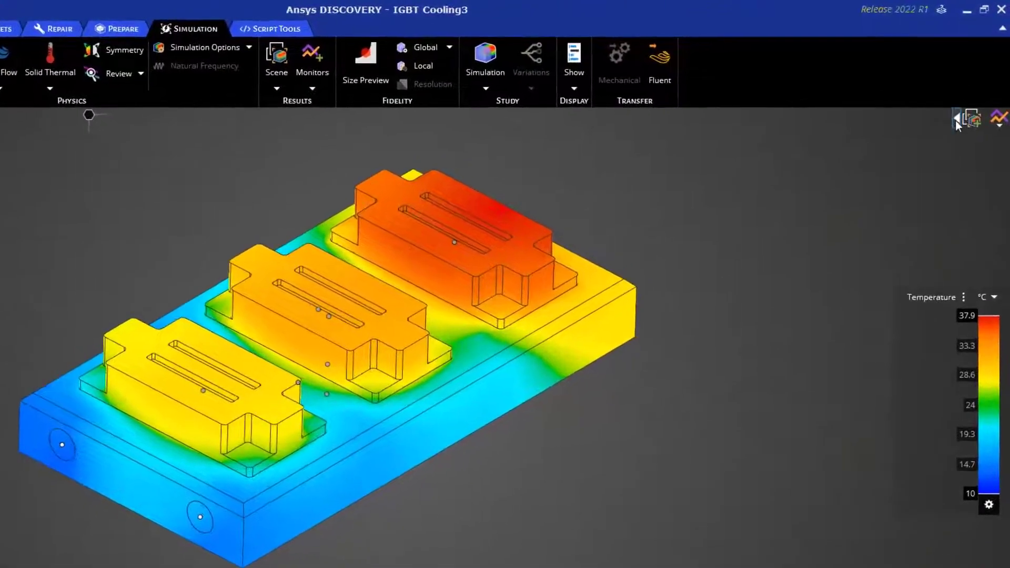
click(966, 95)
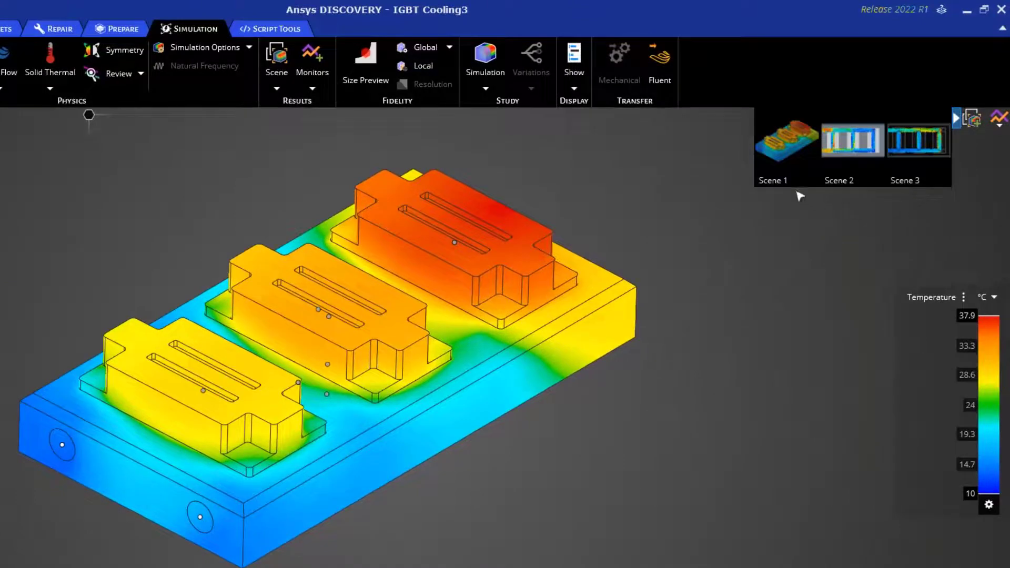
click(850, 155)
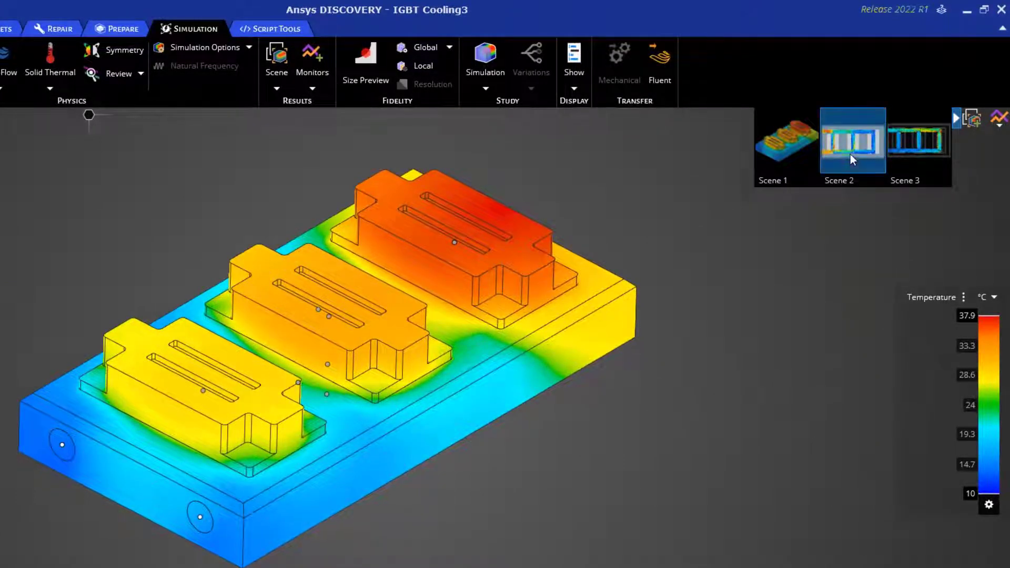